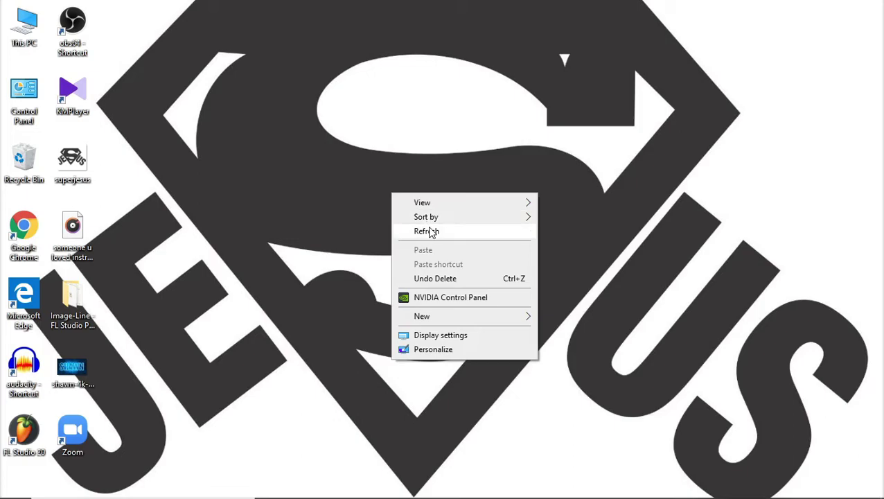
{"action": "right_click", "coordinate": [563, 206]}
{"action": "left_click", "coordinate": [594, 253]}
{"action": "right_click", "coordinate": [598, 249]}
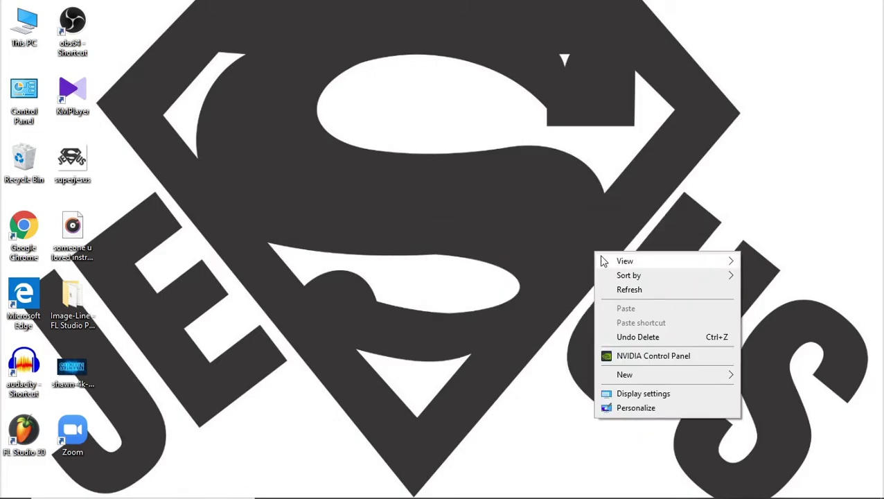
{"action": "left_click", "coordinate": [618, 289]}
{"action": "right_click", "coordinate": [487, 3]}
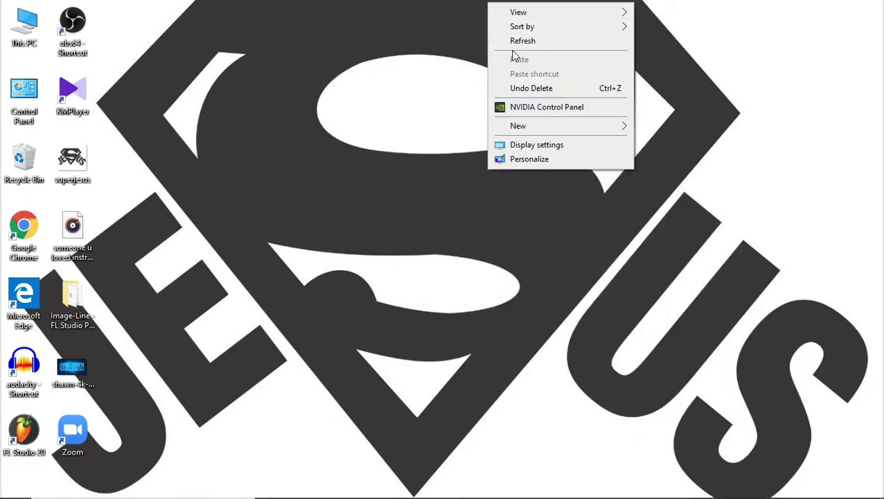
{"action": "left_click", "coordinate": [519, 40]}
{"action": "right_click", "coordinate": [519, 41]}
{"action": "left_click", "coordinate": [553, 82]}
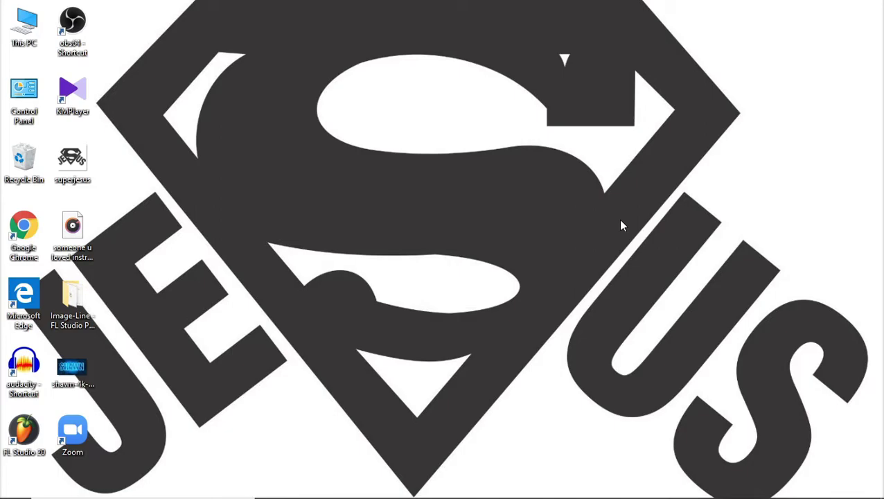
- Open Audacity from the desktop and record a voice clip about 6.8 seconds long on a new stereo track
{"action": "double_click", "coordinate": [38, 366]}
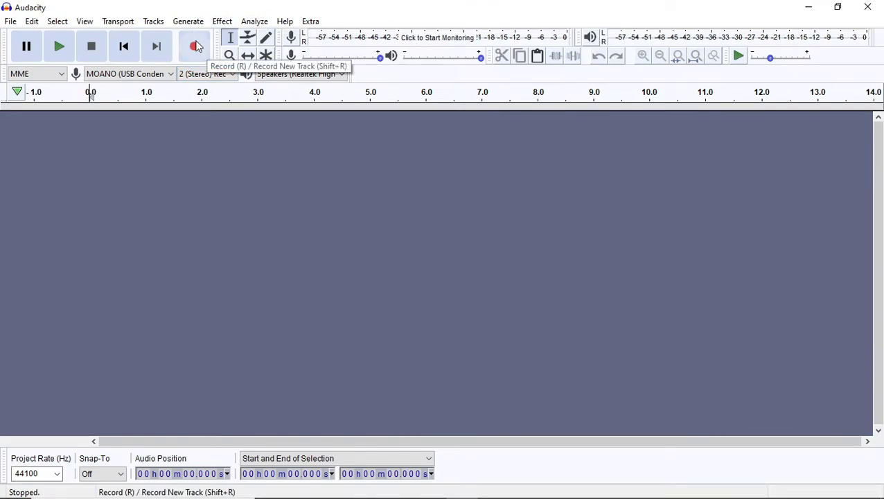
{"action": "left_click", "coordinate": [195, 48]}
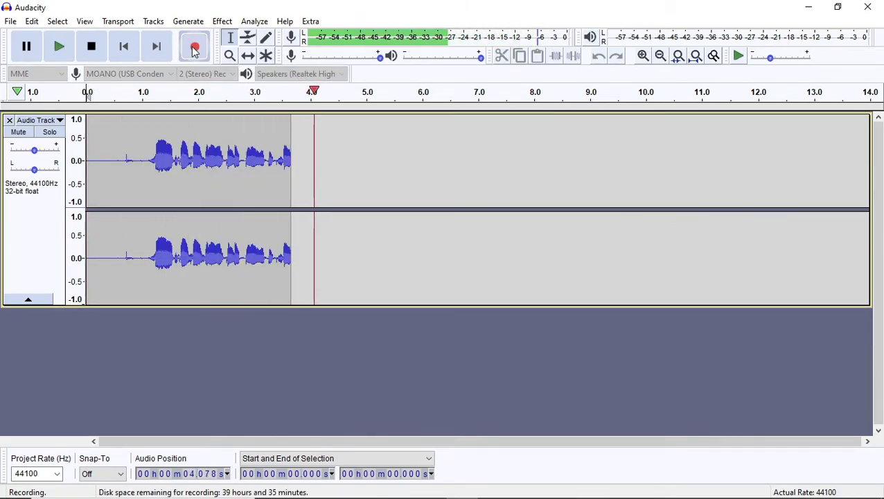
{"action": "key", "text": "space"}
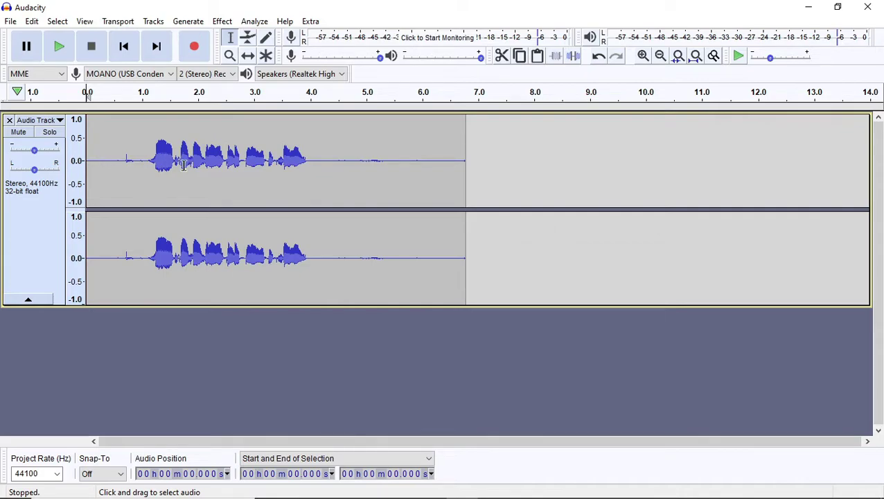
{"action": "double_click", "coordinate": [148, 161]}
{"action": "left_click", "coordinate": [315, 163]}
{"action": "double_click", "coordinate": [305, 165]}
{"action": "left_click_drag", "start_coordinate": [312, 167], "coordinate": [148, 208]}
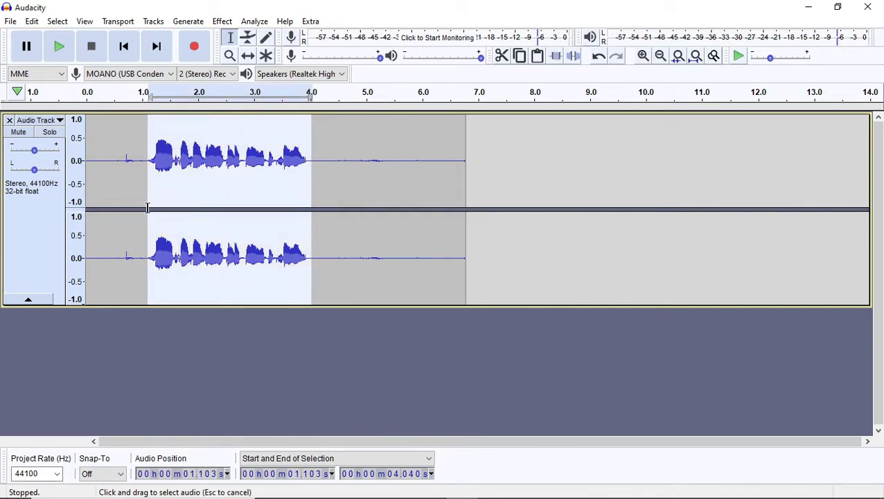
{"action": "left_click", "coordinate": [235, 171]}
{"action": "left_click", "coordinate": [141, 146]}
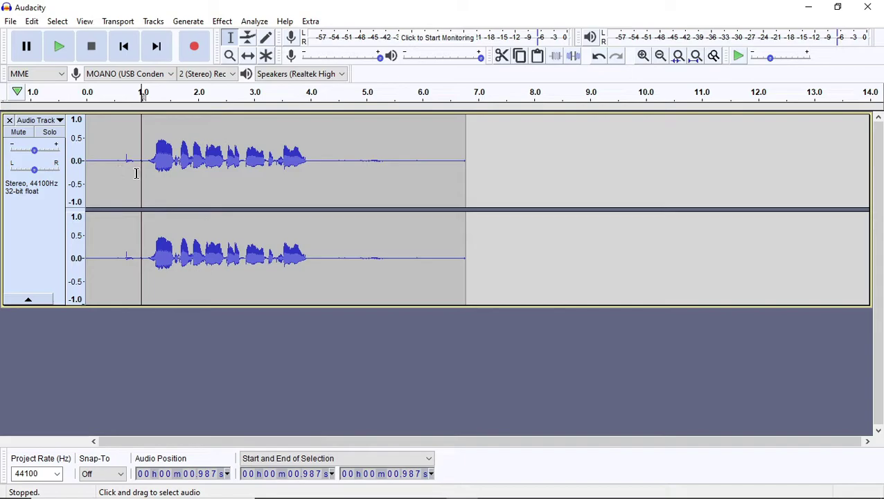
{"action": "left_click_drag", "start_coordinate": [146, 164], "coordinate": [86, 176]}
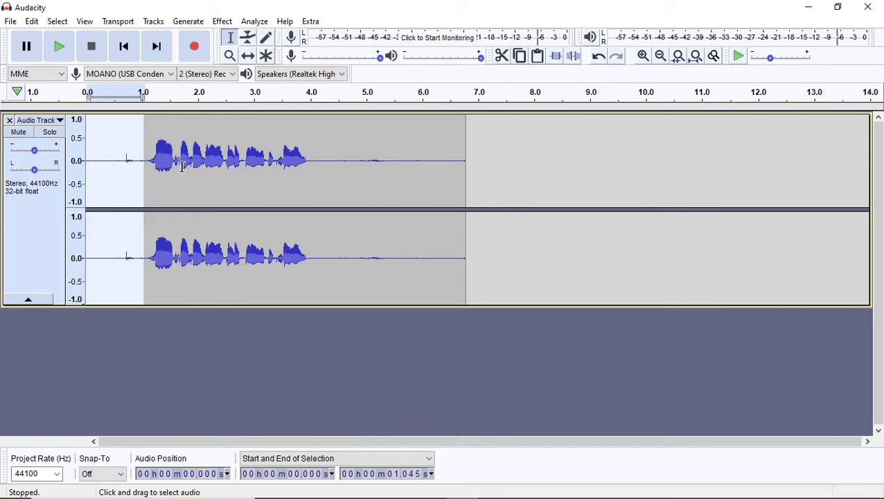
{"action": "left_click", "coordinate": [134, 158]}
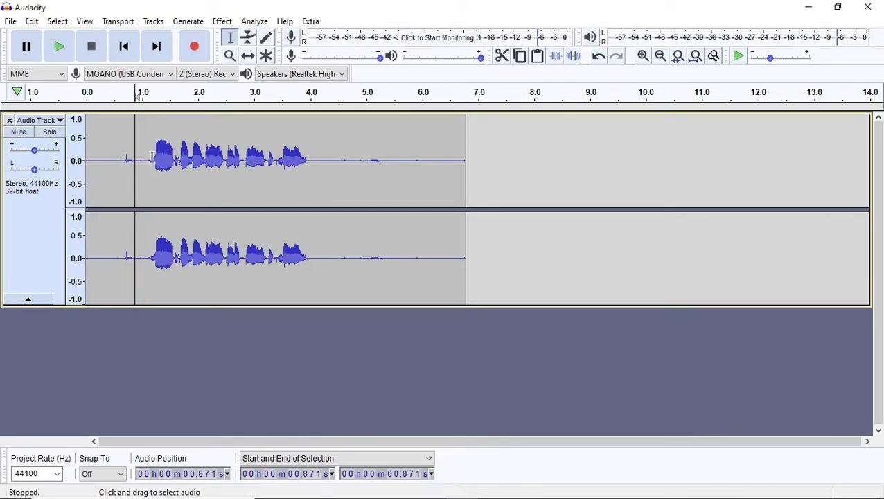
- Capture a Noise Reduction profile from the speech-free opening of the track, from 0 to about 1.1 seconds
{"action": "left_click_drag", "start_coordinate": [147, 159], "coordinate": [86, 178]}
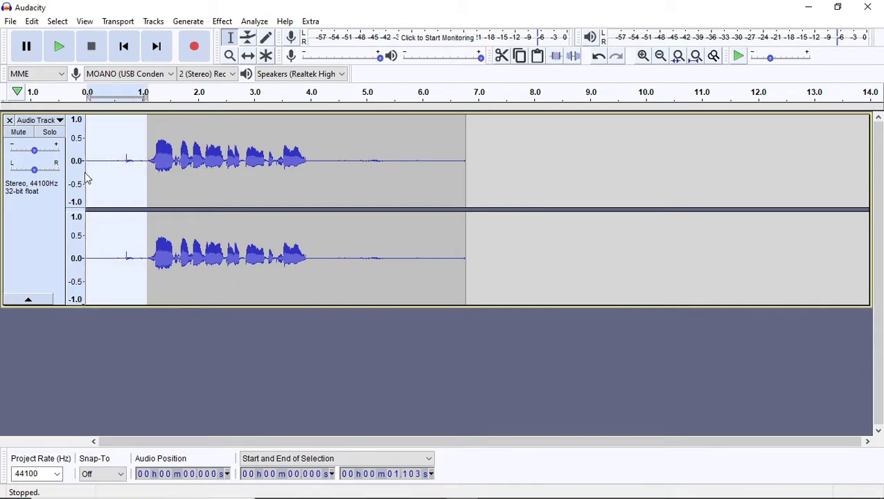
{"action": "left_click", "coordinate": [223, 22]}
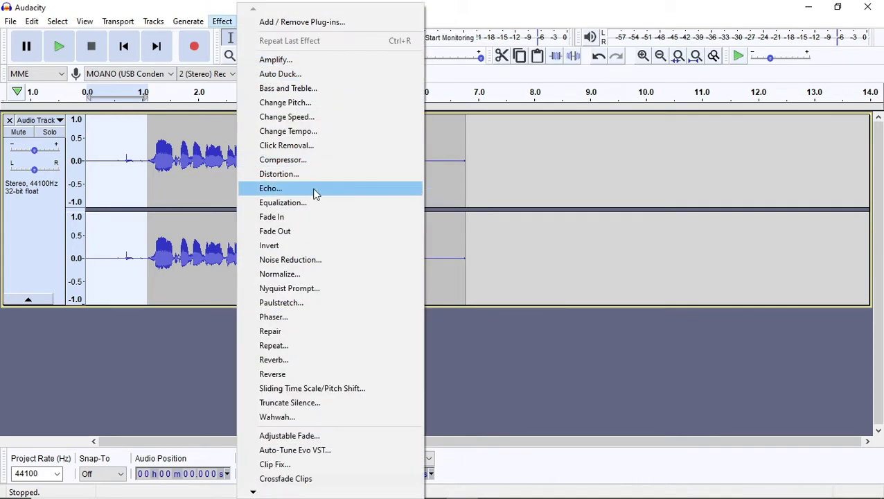
{"action": "left_click", "coordinate": [300, 264]}
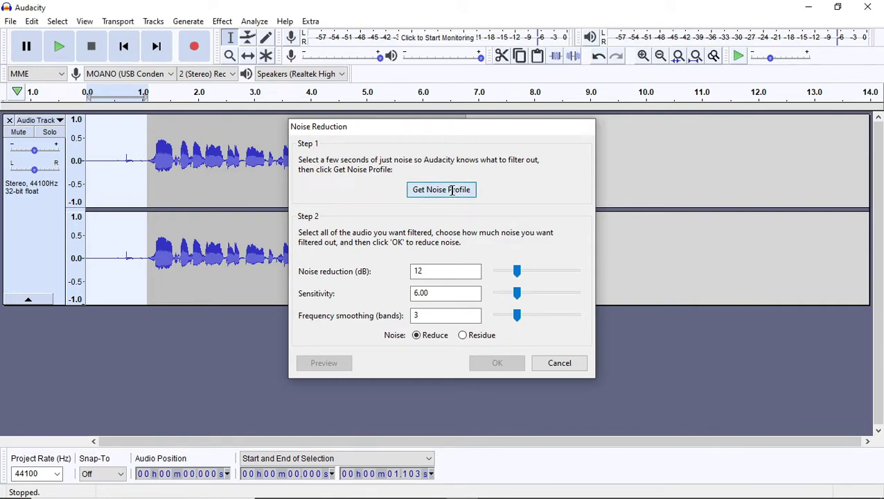
{"action": "left_click", "coordinate": [455, 192]}
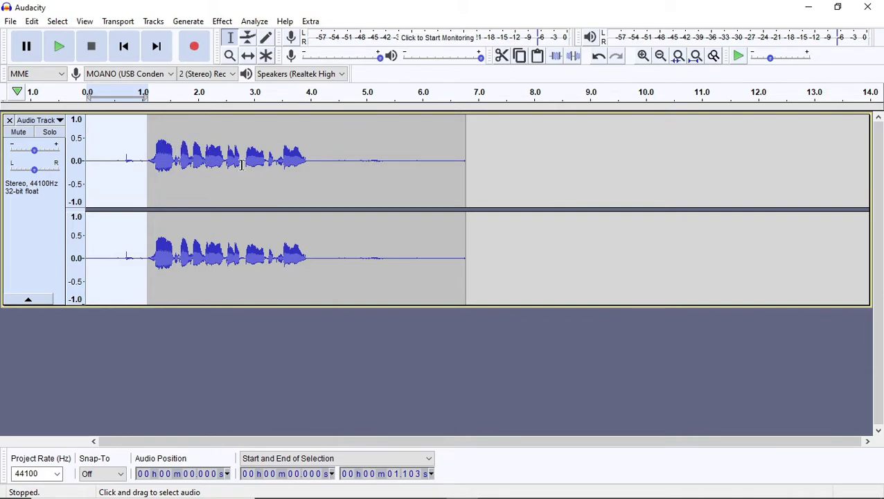
- Apply Noise Reduction to the entire recording with 12 dB reduction, sensitivity 6.00 and 3 frequency smoothing bands
{"action": "key", "text": "ctrl+a"}
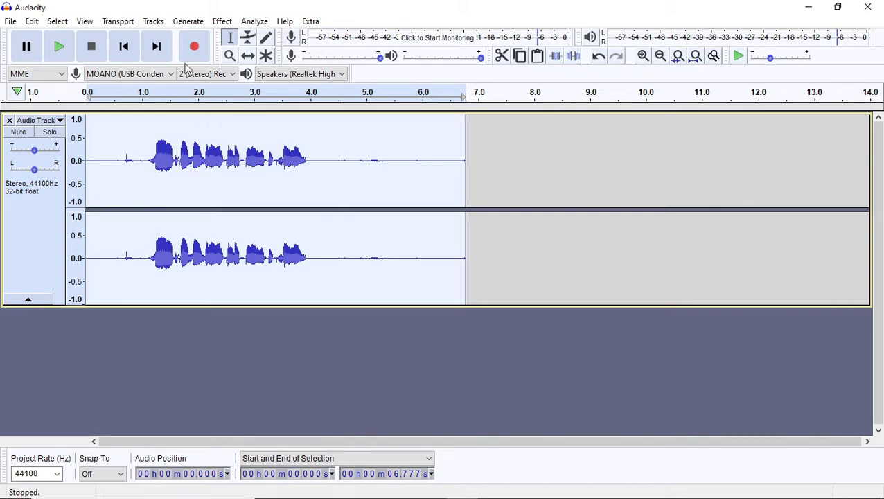
{"action": "left_click", "coordinate": [222, 22]}
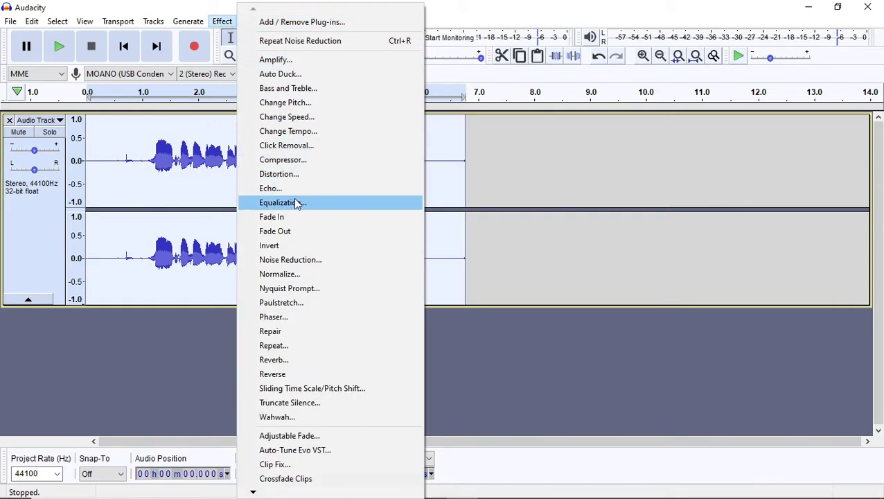
{"action": "left_click", "coordinate": [416, 260]}
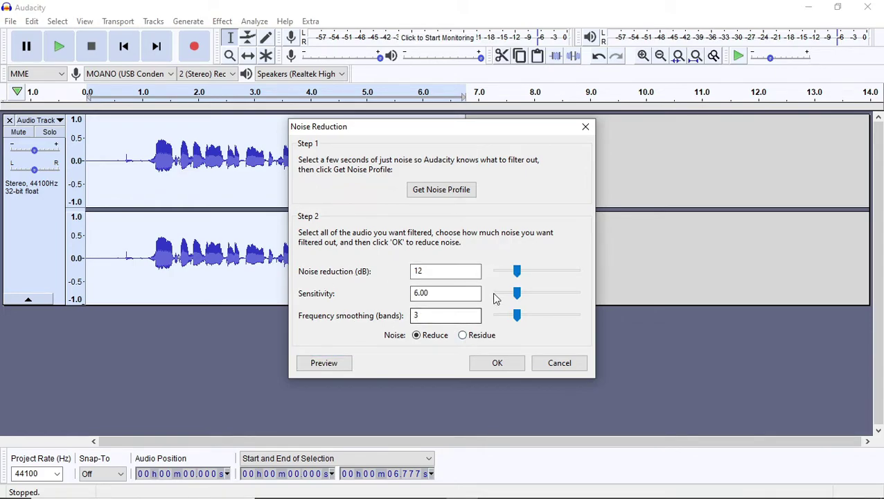
{"action": "left_click", "coordinate": [497, 366]}
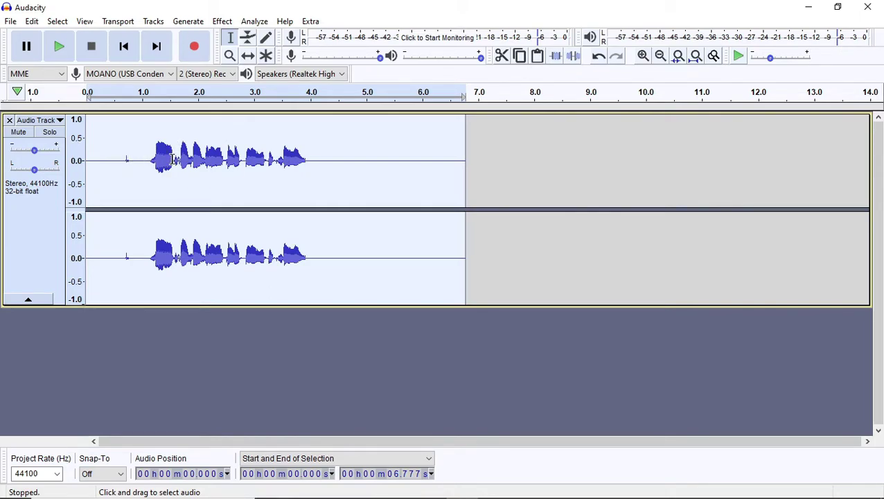
- Play the noise-reduced recording from the start to check the leftover click before the speech
{"action": "left_click_drag", "start_coordinate": [135, 159], "coordinate": [122, 159]}
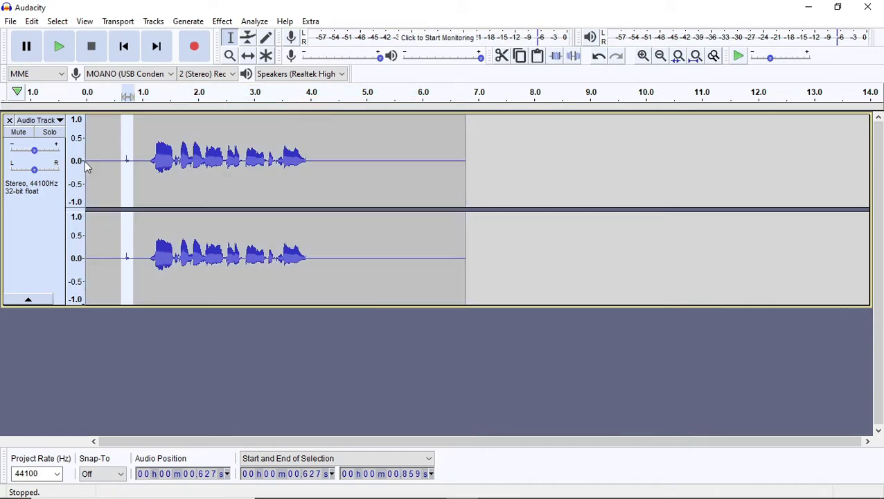
{"action": "left_click", "coordinate": [127, 157]}
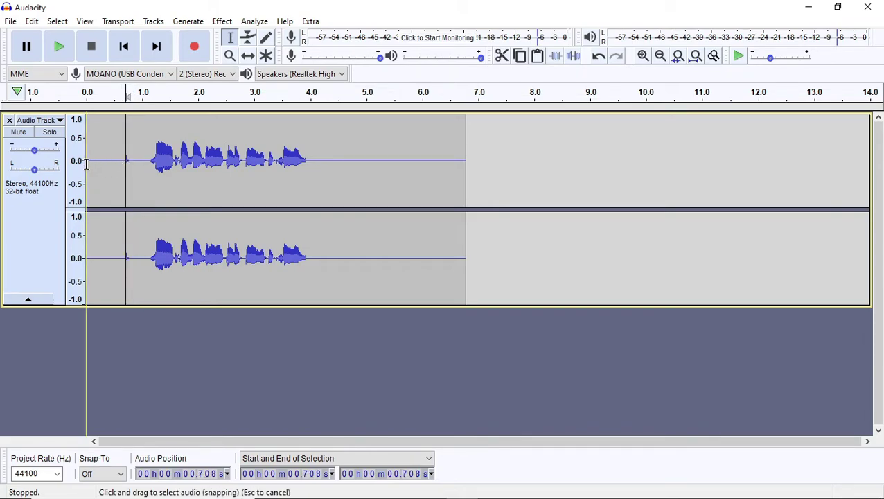
{"action": "left_click", "coordinate": [86, 163]}
{"action": "left_click", "coordinate": [59, 46]}
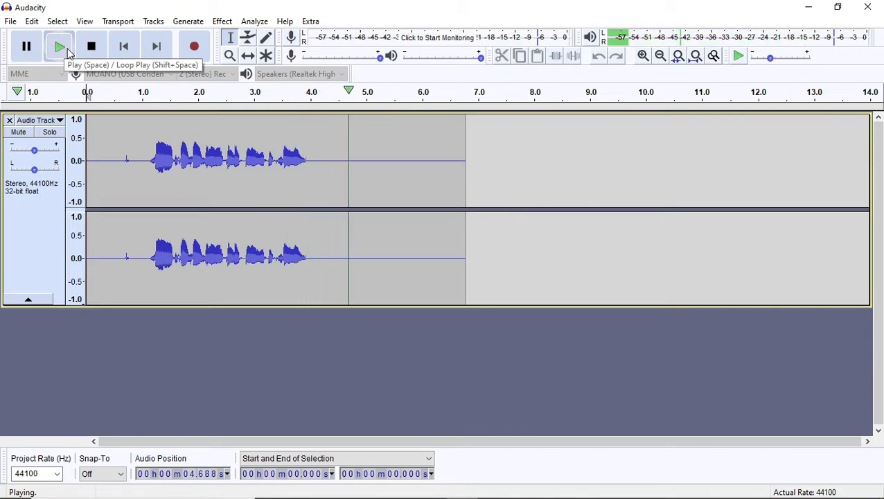
{"action": "left_click", "coordinate": [91, 47]}
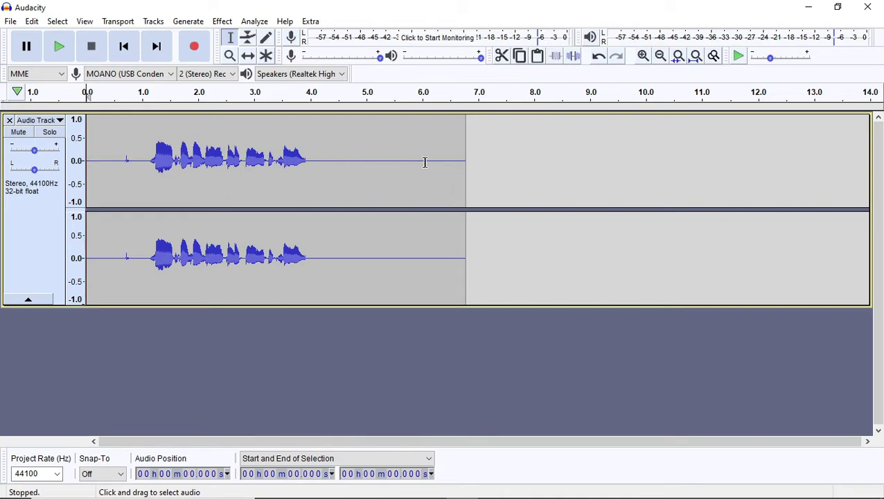
- Silence the lead-in before the speech, from 0 to about 1.15 seconds, including the leftover click
{"action": "left_click_drag", "start_coordinate": [121, 161], "coordinate": [136, 167]}
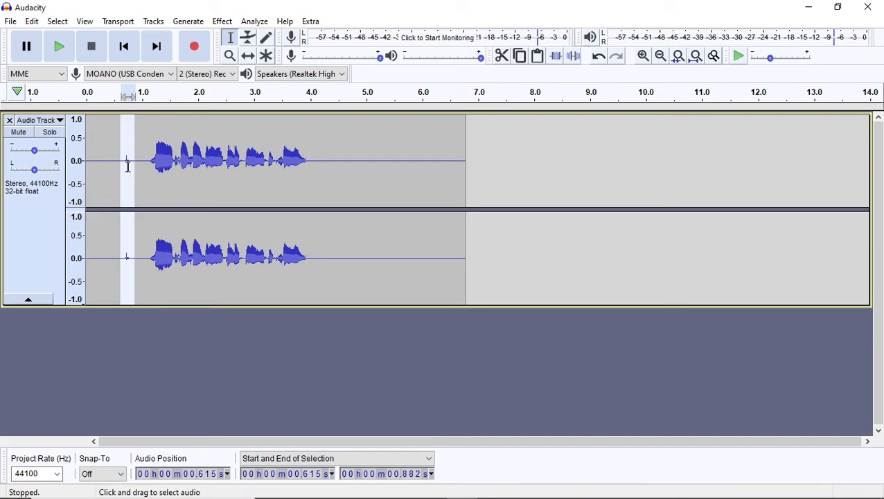
{"action": "left_click", "coordinate": [112, 168]}
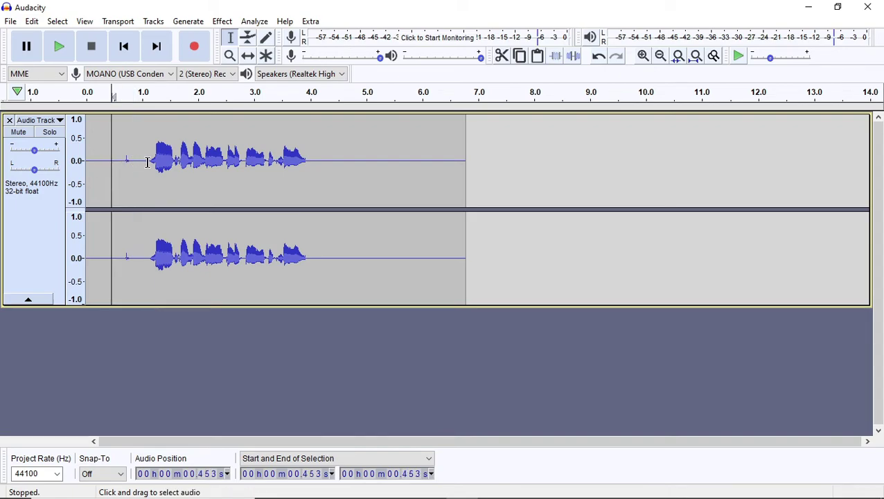
{"action": "left_click_drag", "start_coordinate": [148, 161], "coordinate": [87, 212]}
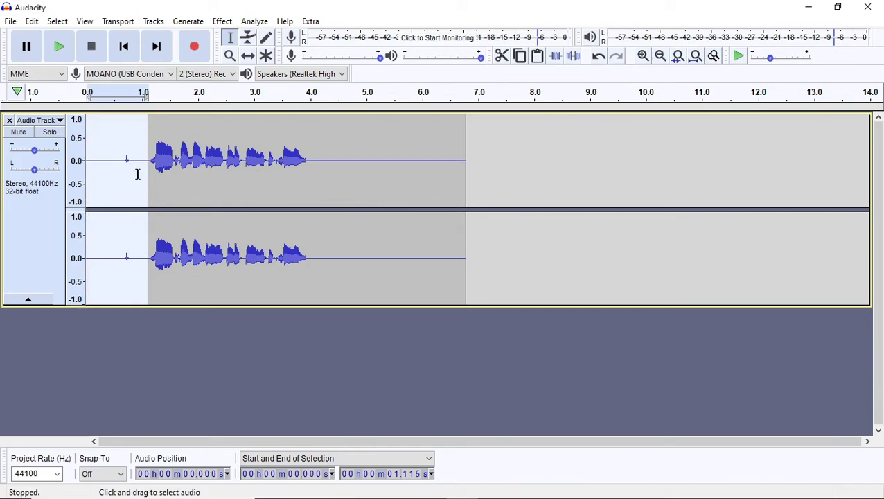
{"action": "left_click", "coordinate": [643, 58]}
{"action": "left_click", "coordinate": [644, 57]}
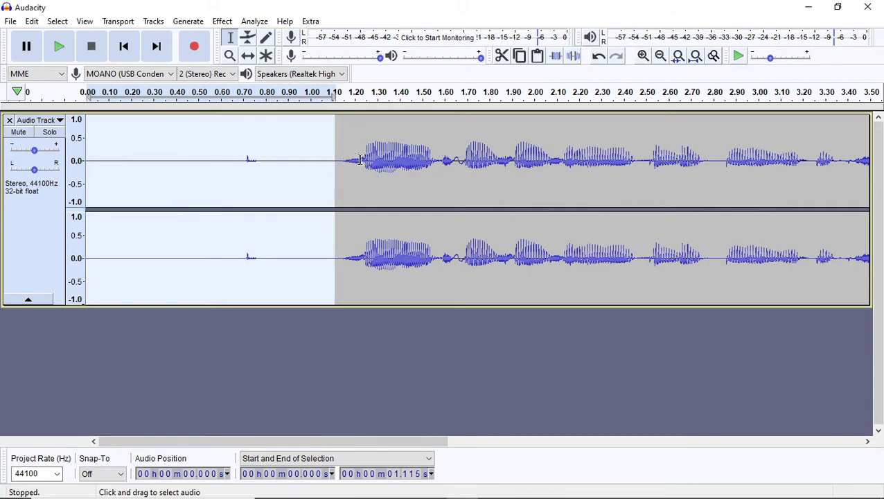
{"action": "left_click_drag", "start_coordinate": [335, 192], "coordinate": [334, 193]}
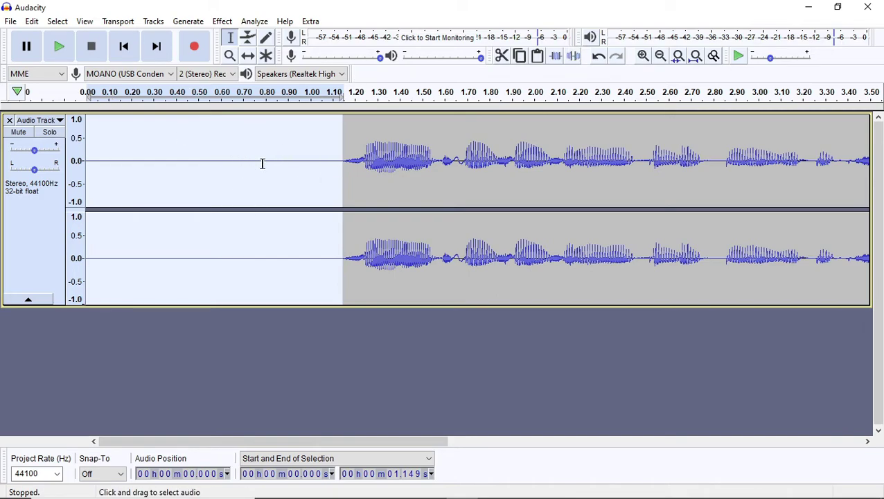
- Play the track from within the silenced lead-in to check how the speech begins
{"action": "left_click", "coordinate": [141, 164]}
{"action": "left_click", "coordinate": [59, 47]}
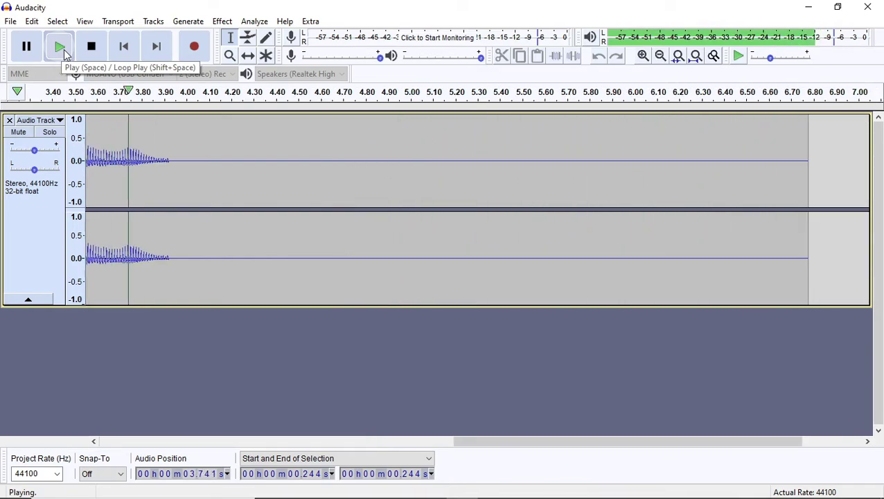
{"action": "key", "text": "space"}
- Silence the section after the speech, from about 3.94 seconds to the end of the recording
{"action": "left_click_drag", "start_coordinate": [502, 442], "coordinate": [177, 440]}
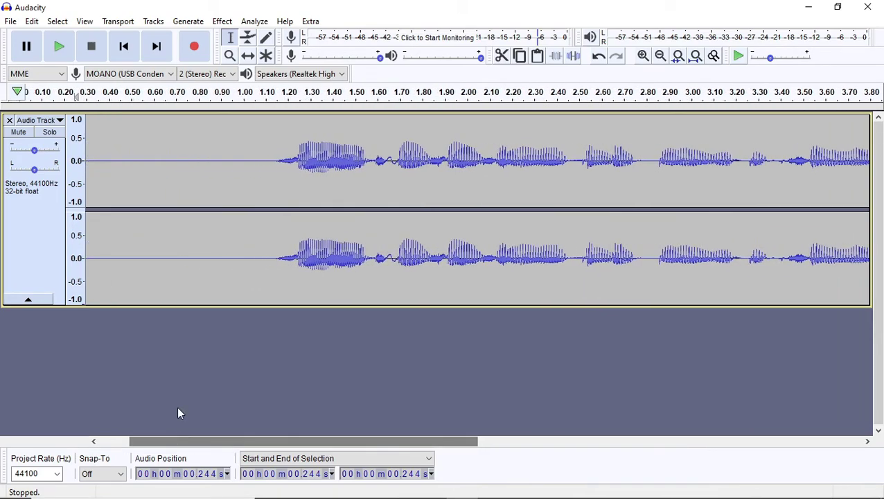
{"action": "left_click_drag", "start_coordinate": [233, 439], "coordinate": [526, 439]}
{"action": "left_click_drag", "start_coordinate": [280, 166], "coordinate": [698, 200]}
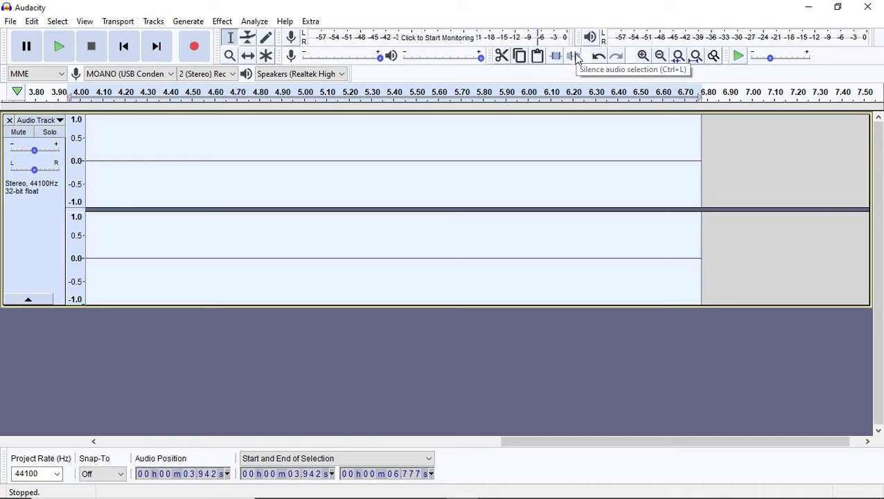
- Play the edited recording from the very beginning and stop it after the speech
{"action": "left_click_drag", "start_coordinate": [560, 444], "coordinate": [142, 451]}
{"action": "left_click", "coordinate": [88, 128]}
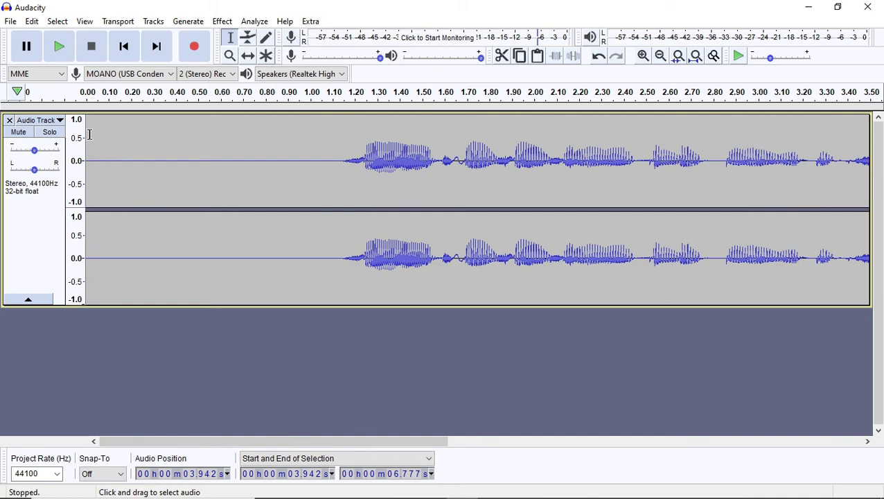
{"action": "left_click", "coordinate": [60, 47]}
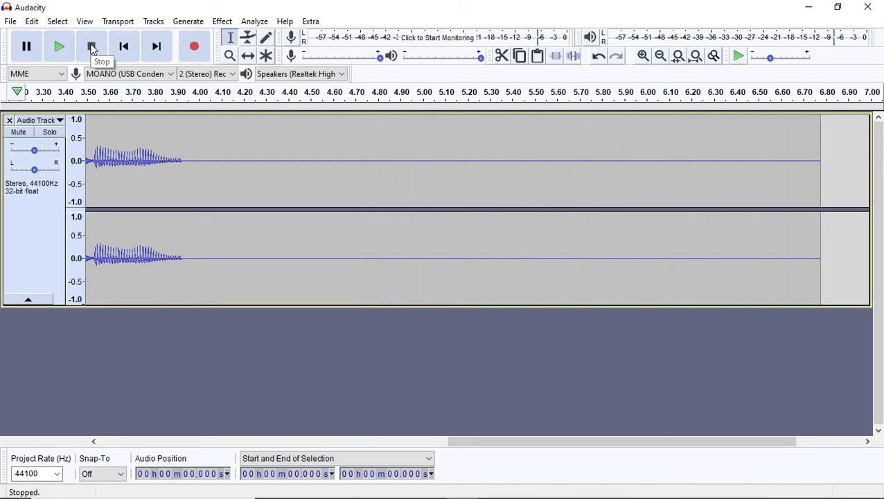
{"action": "left_click_drag", "start_coordinate": [570, 443], "coordinate": [217, 460]}
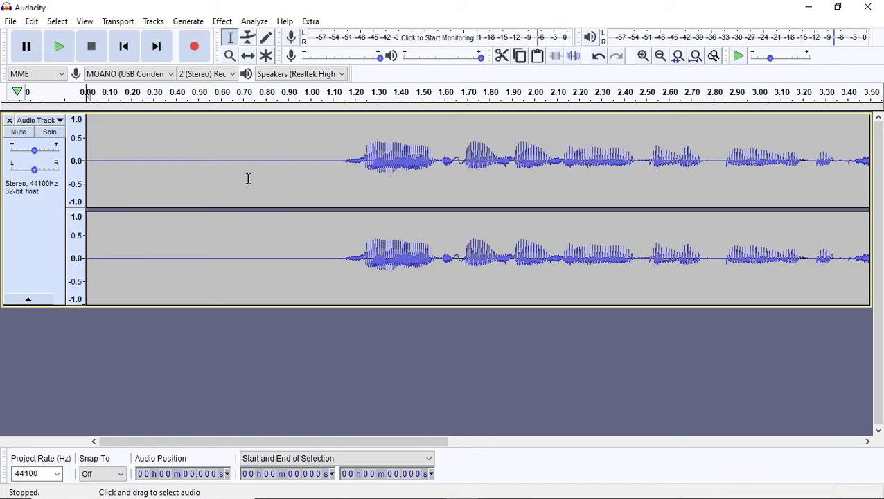
{"action": "left_click_drag", "start_coordinate": [205, 448], "coordinate": [172, 457]}
{"action": "left_click_drag", "start_coordinate": [322, 438], "coordinate": [400, 439]}
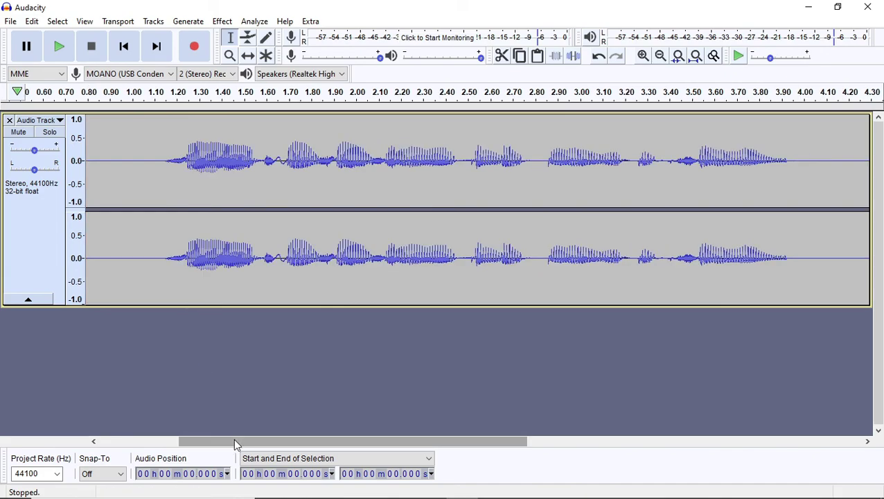
{"action": "left_click_drag", "start_coordinate": [235, 440], "coordinate": [168, 444]}
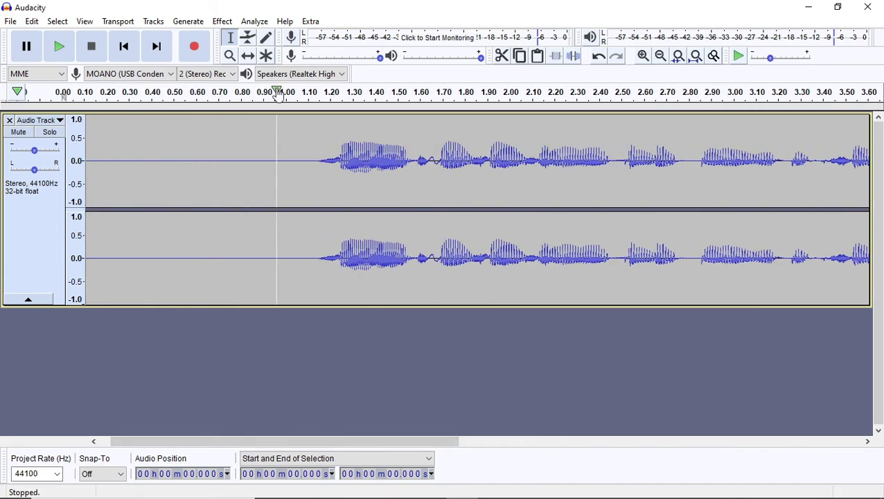